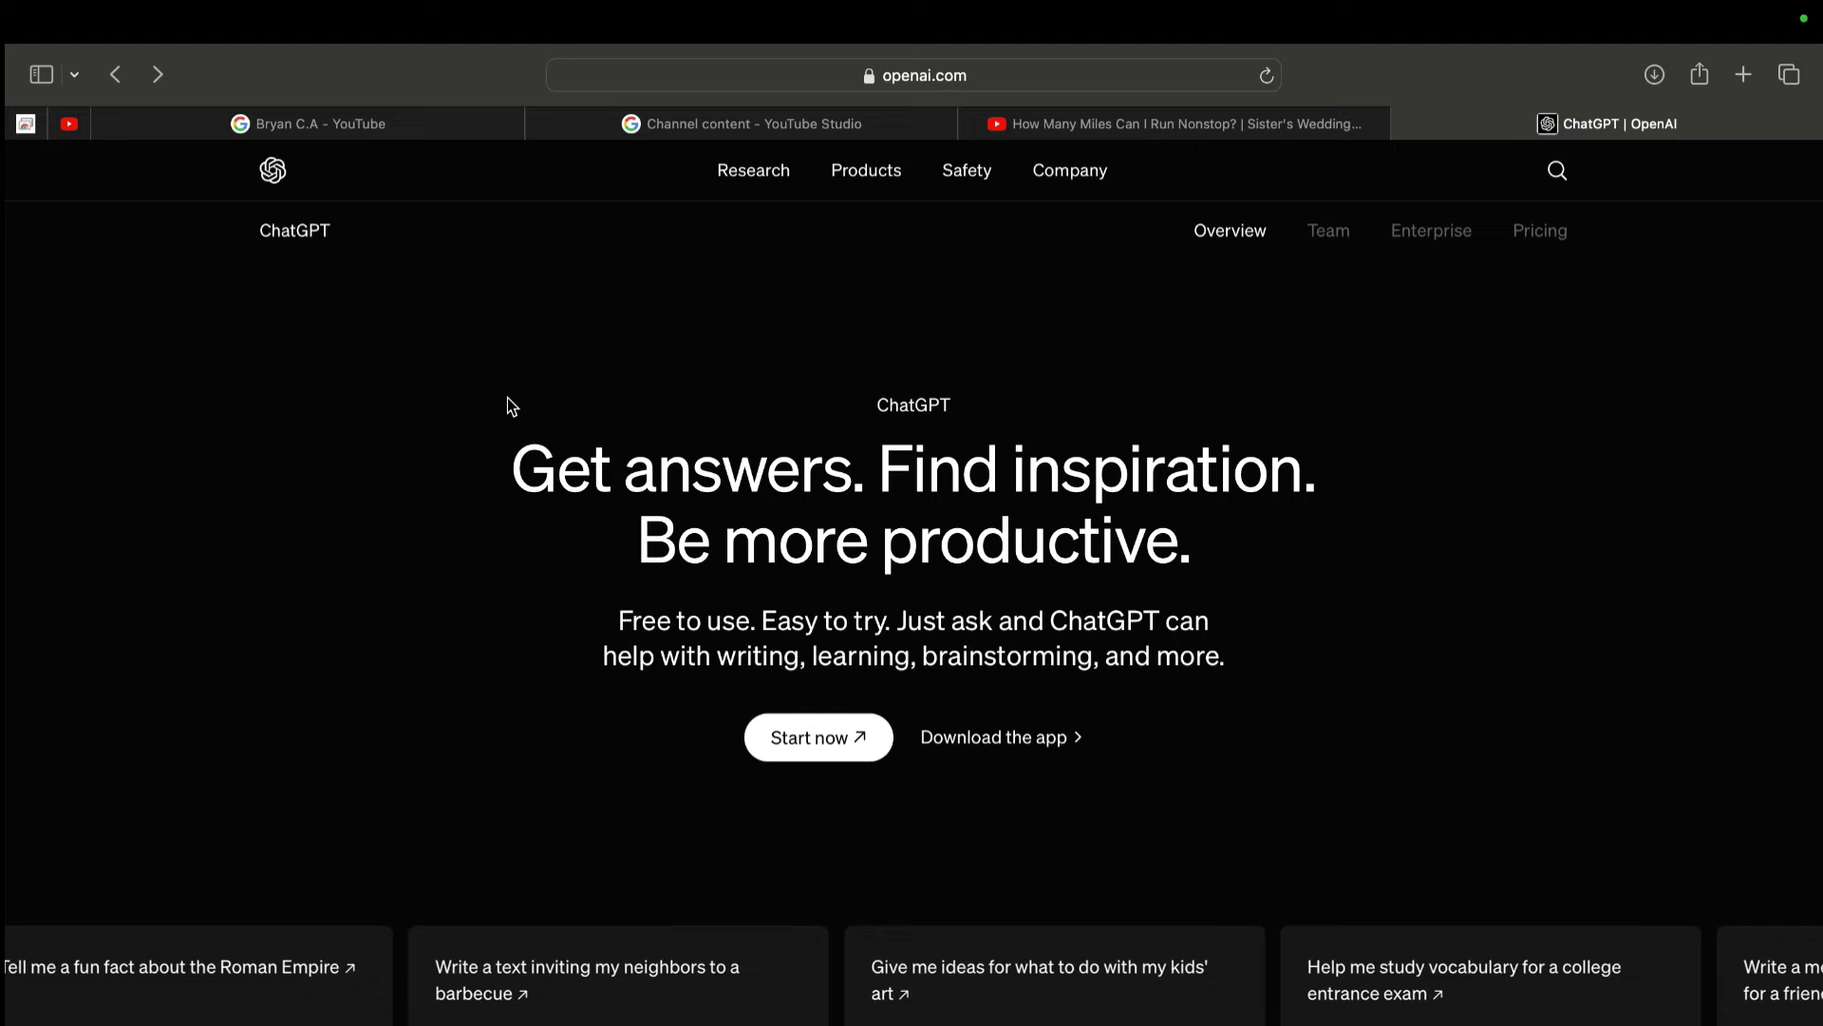
# Open the Download ChatGPT page from Safari's 'Download the app' link
pyautogui.click(990, 741)
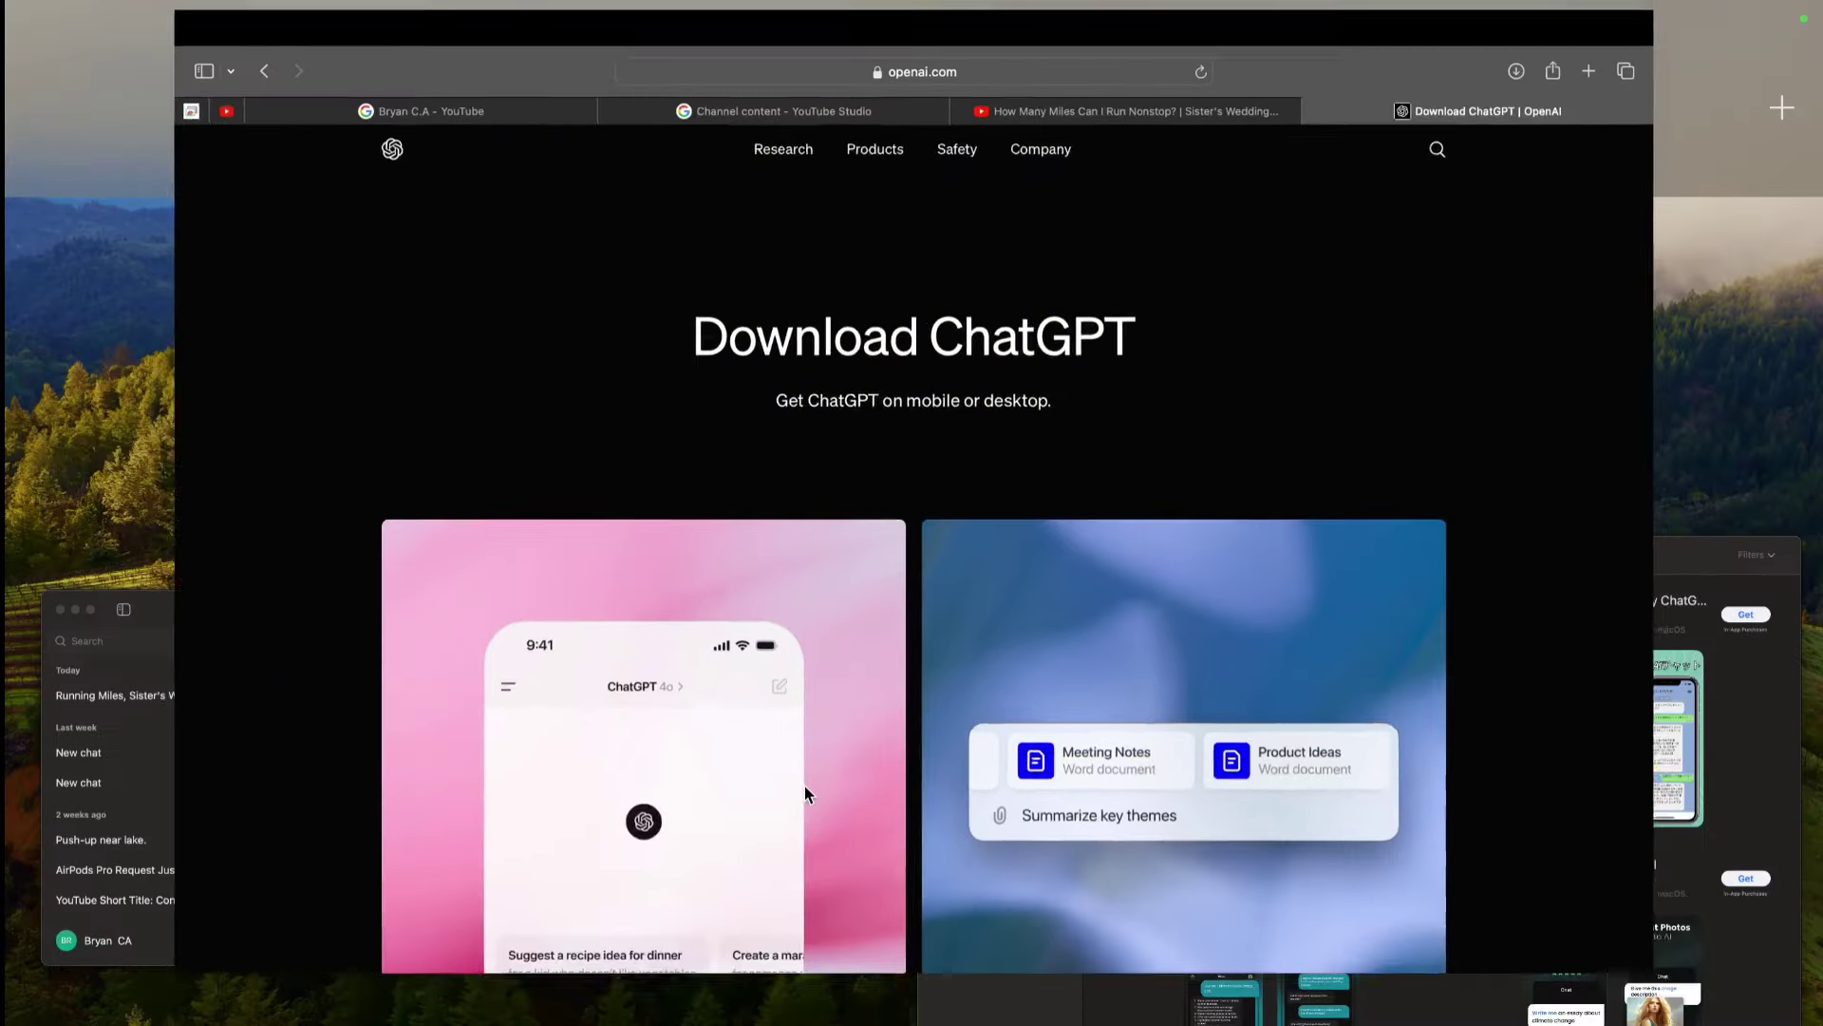
pyautogui.scroll(-3, 805, 785)
pyautogui.scroll(-5, 805, 784)
pyautogui.scroll(-1, 805, 784)
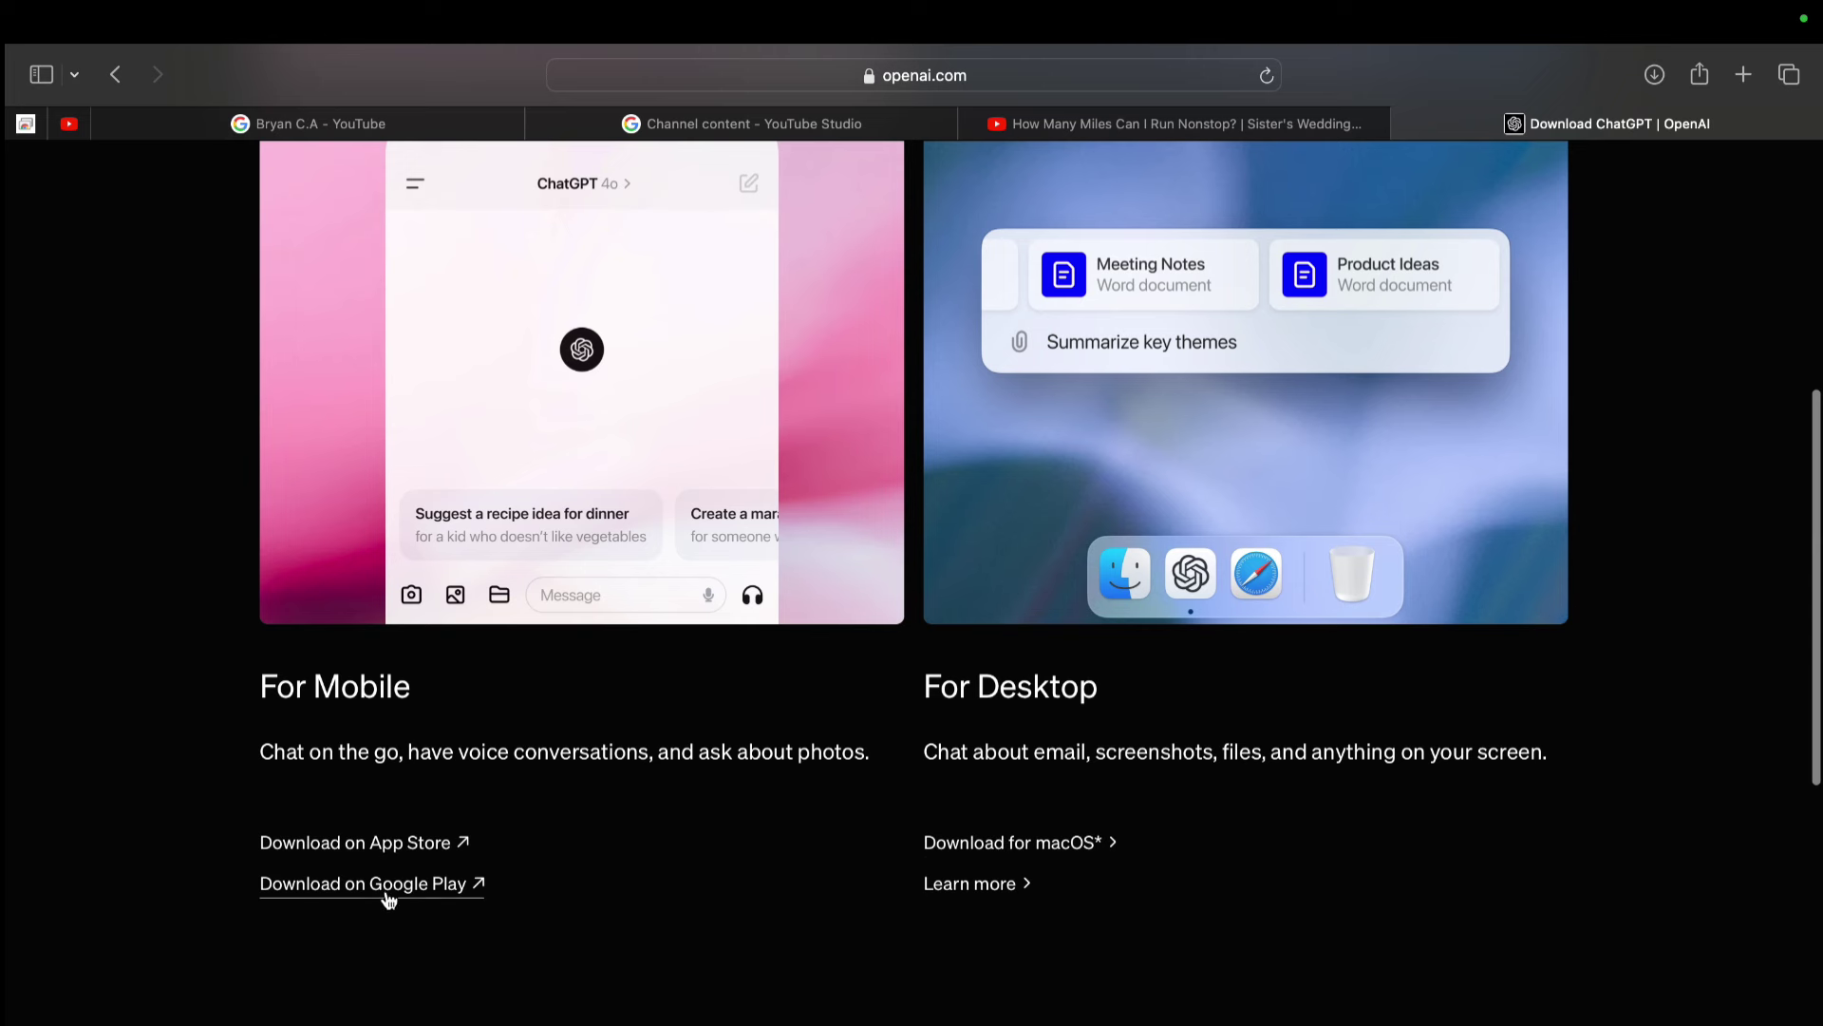
pyautogui.scroll(5, 580, 330)
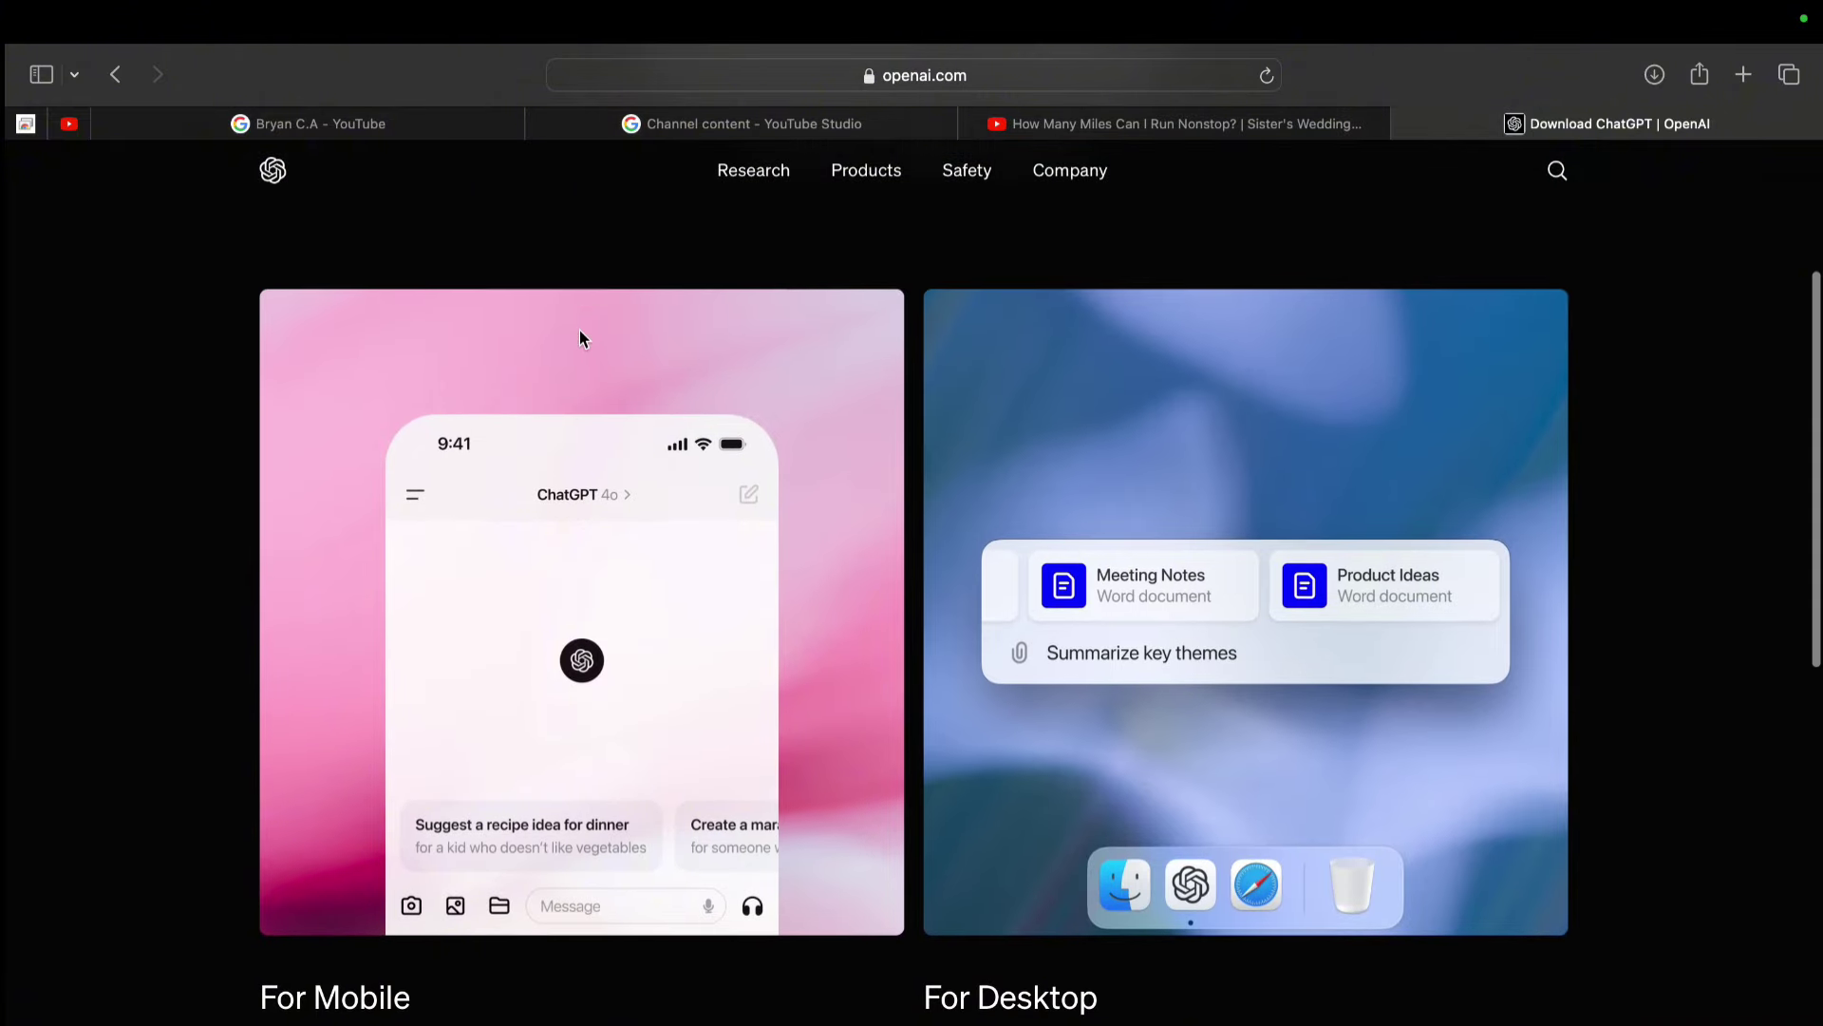
pyautogui.scroll(-1, 580, 338)
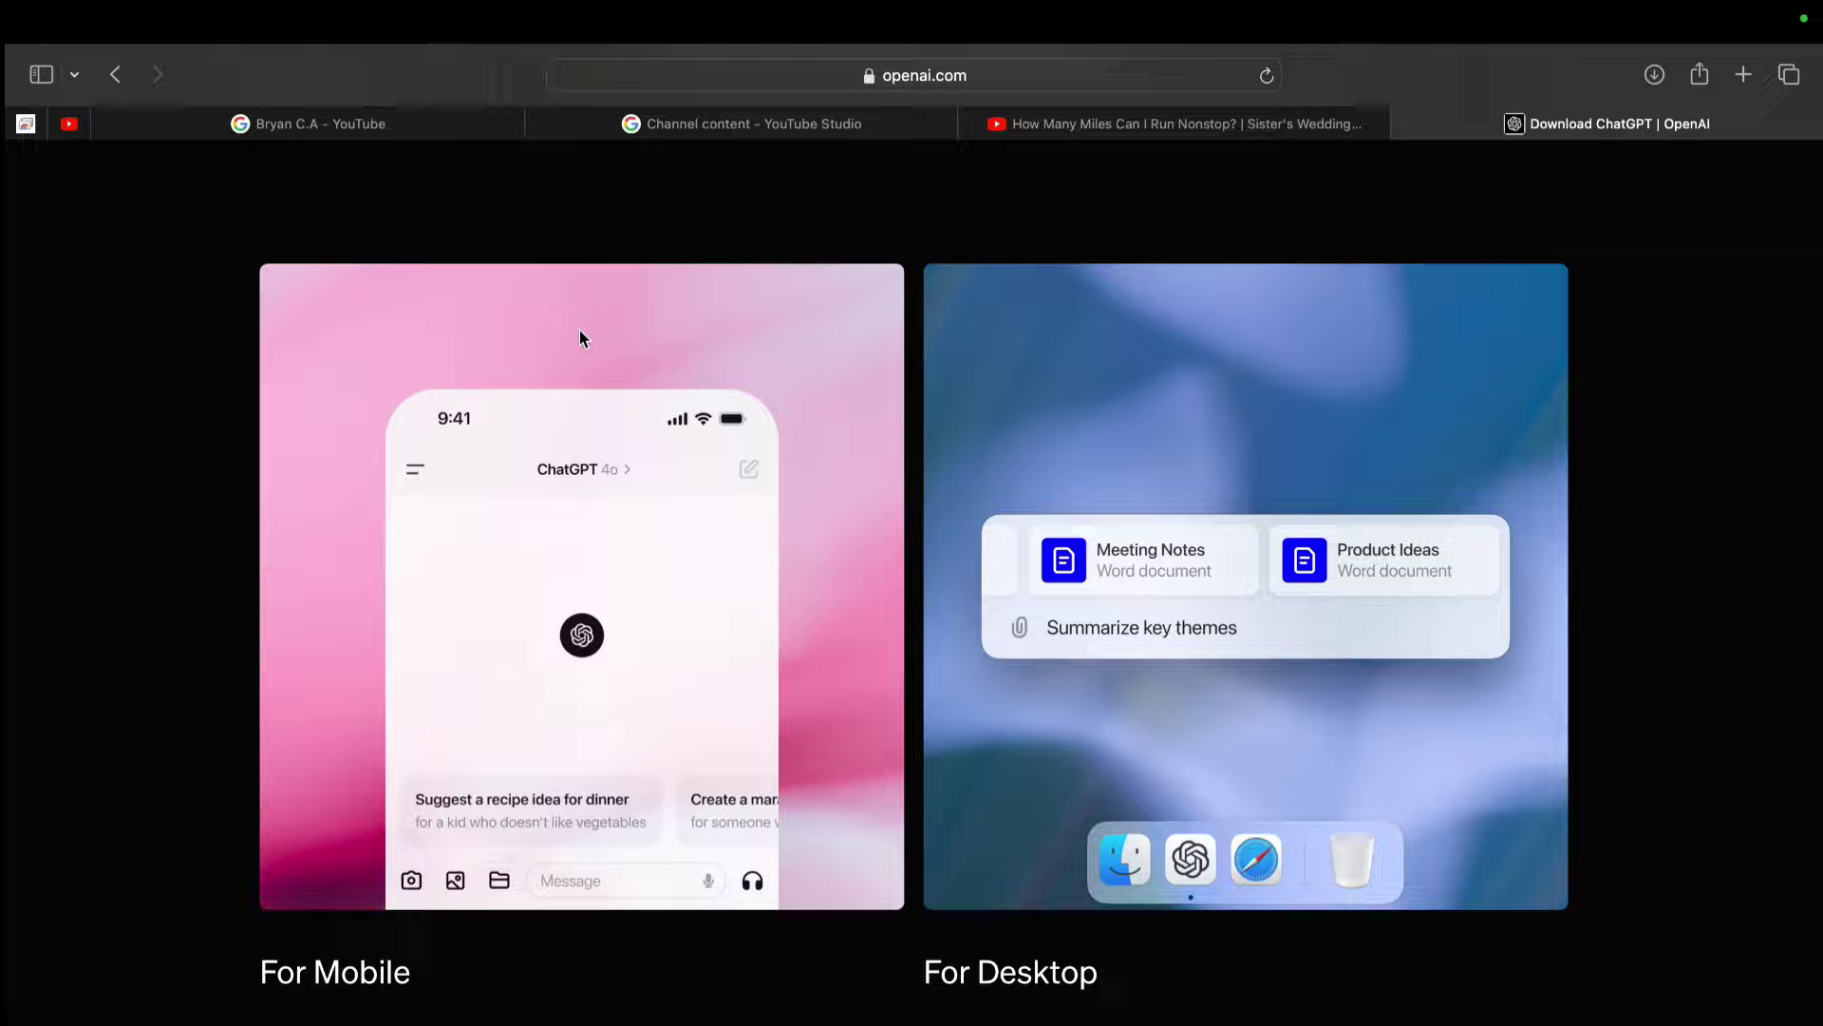
pyautogui.scroll(-3, 390, 745)
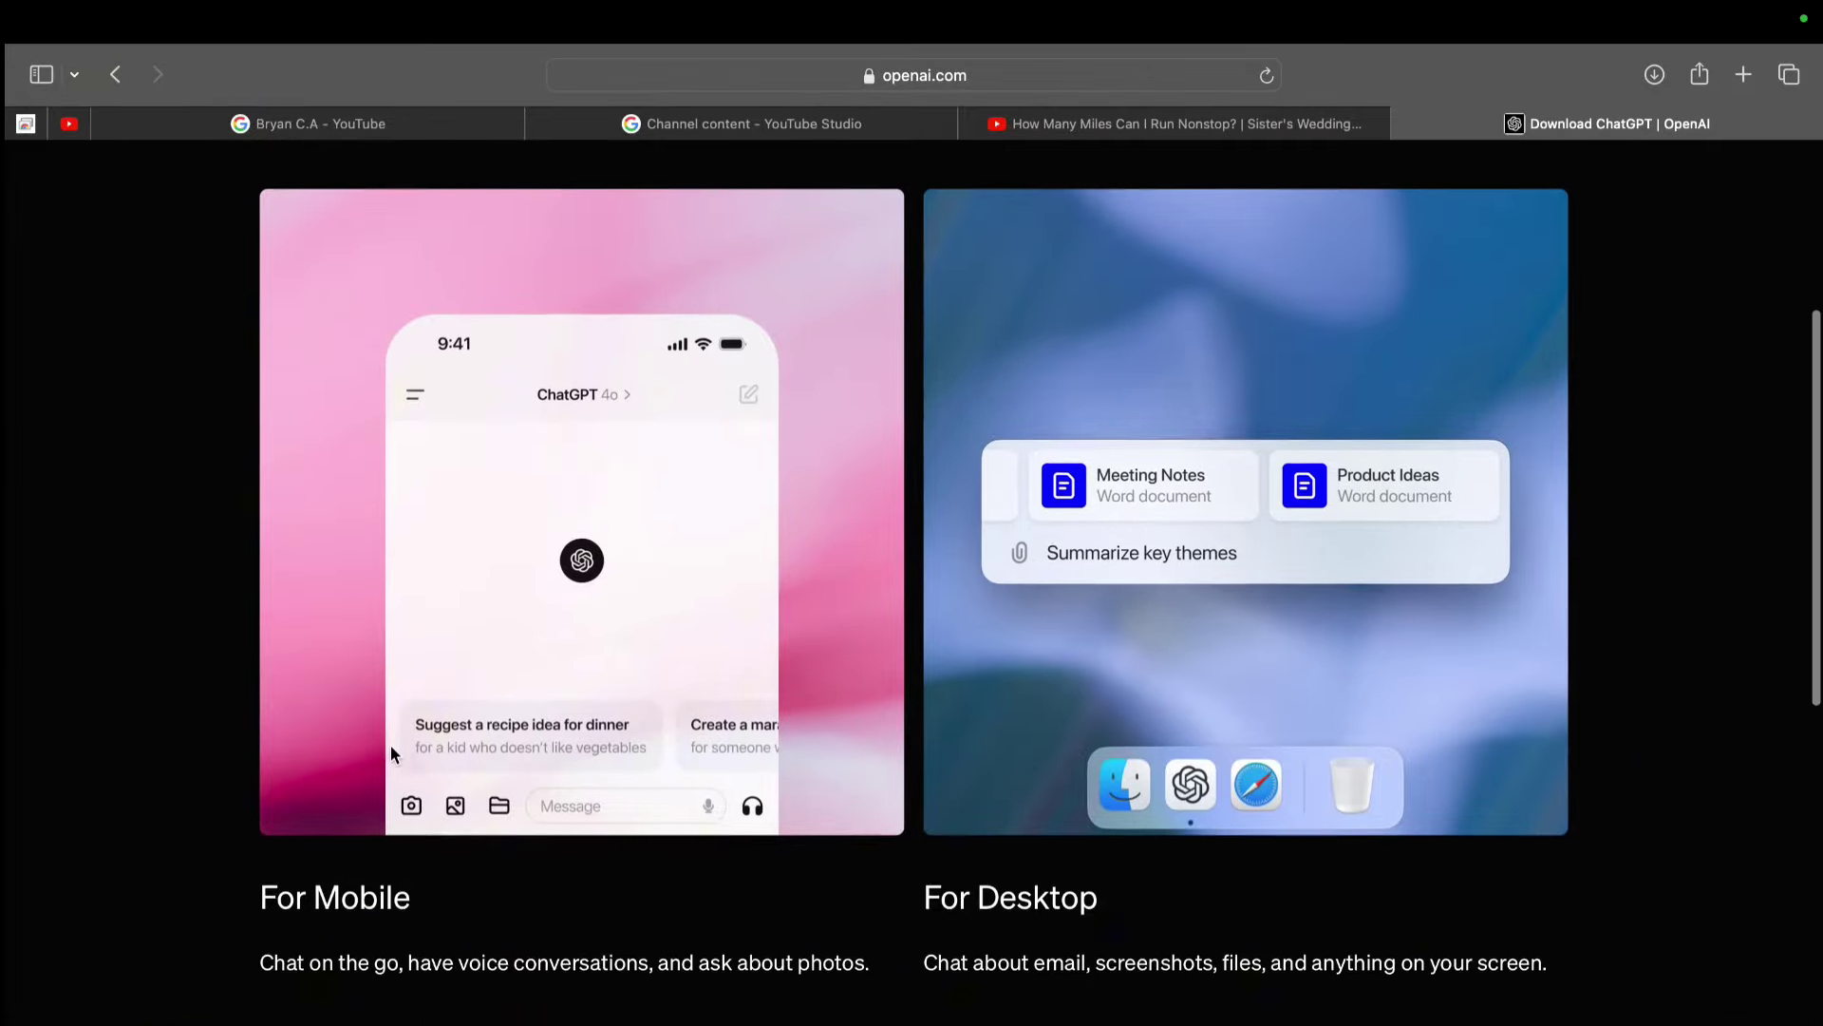
# Browse Mission Control, Launchpad and App Store ChatGPT results, then show Safari's downloads with ChatGPT_Desktop_public_latest.dmg
pyautogui.hotkey('ctrl', 'Up')
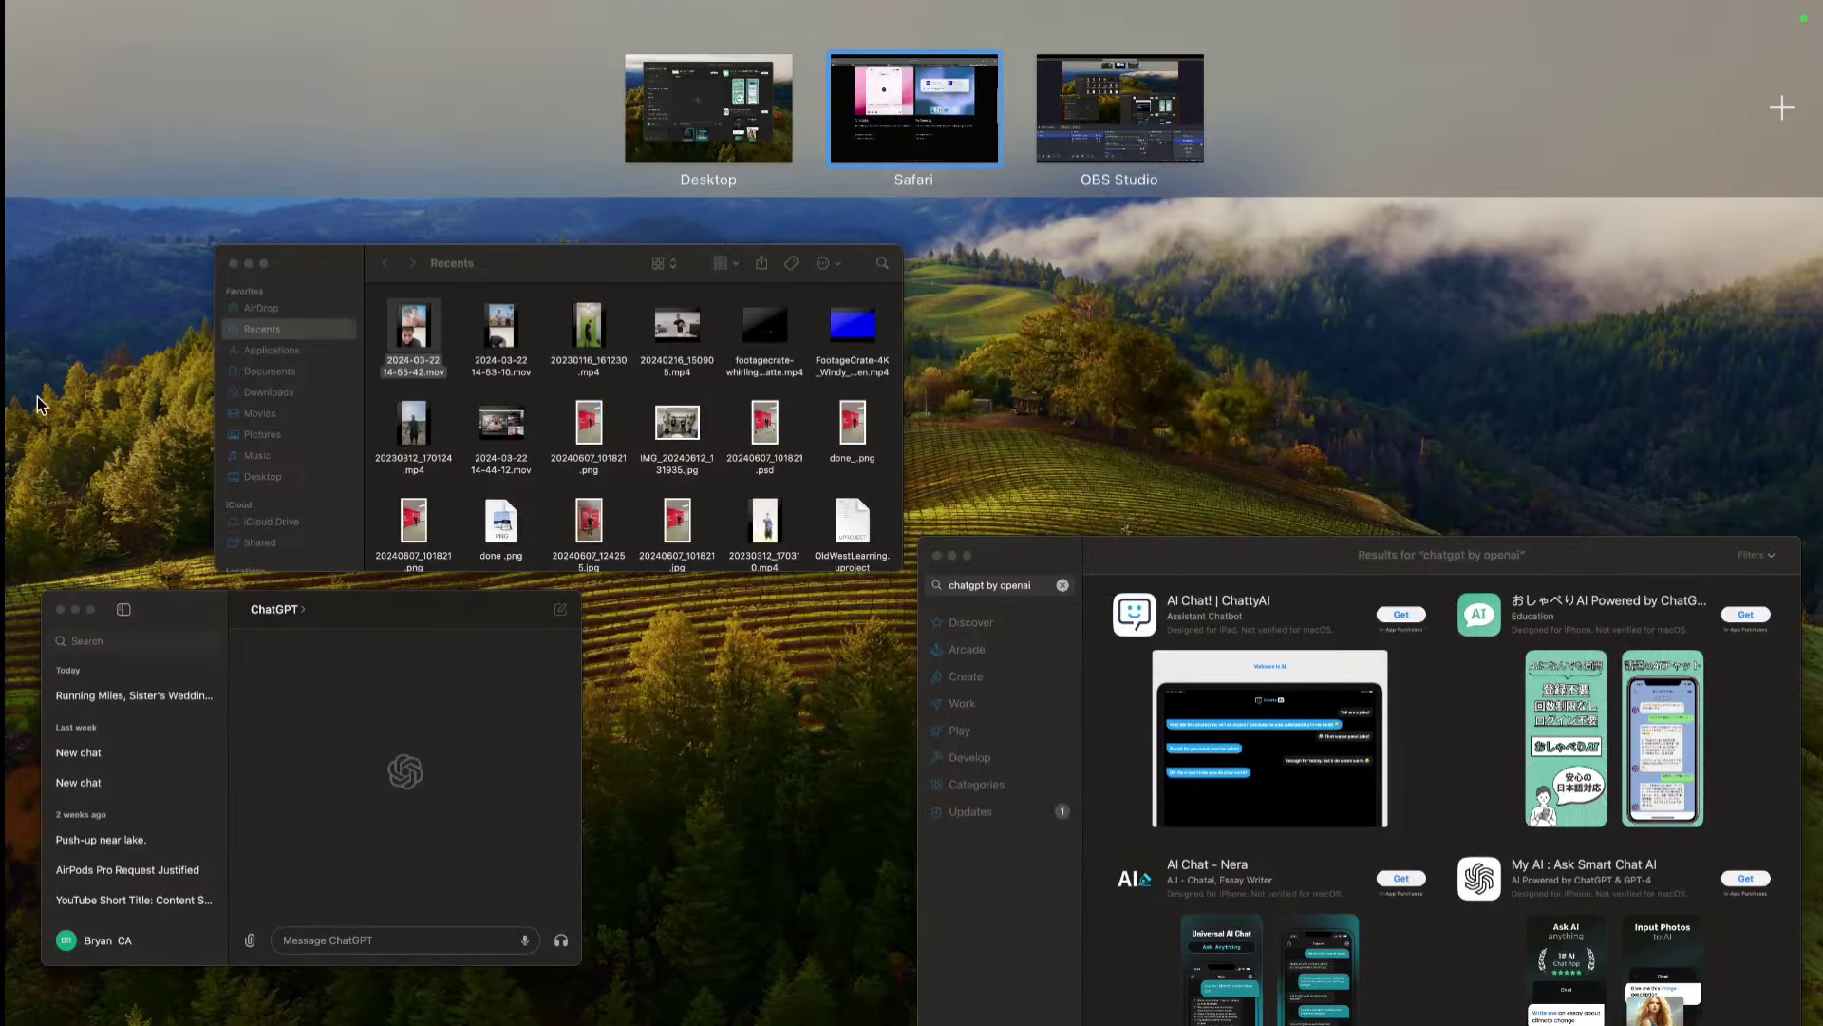
pyautogui.click(177, 1008)
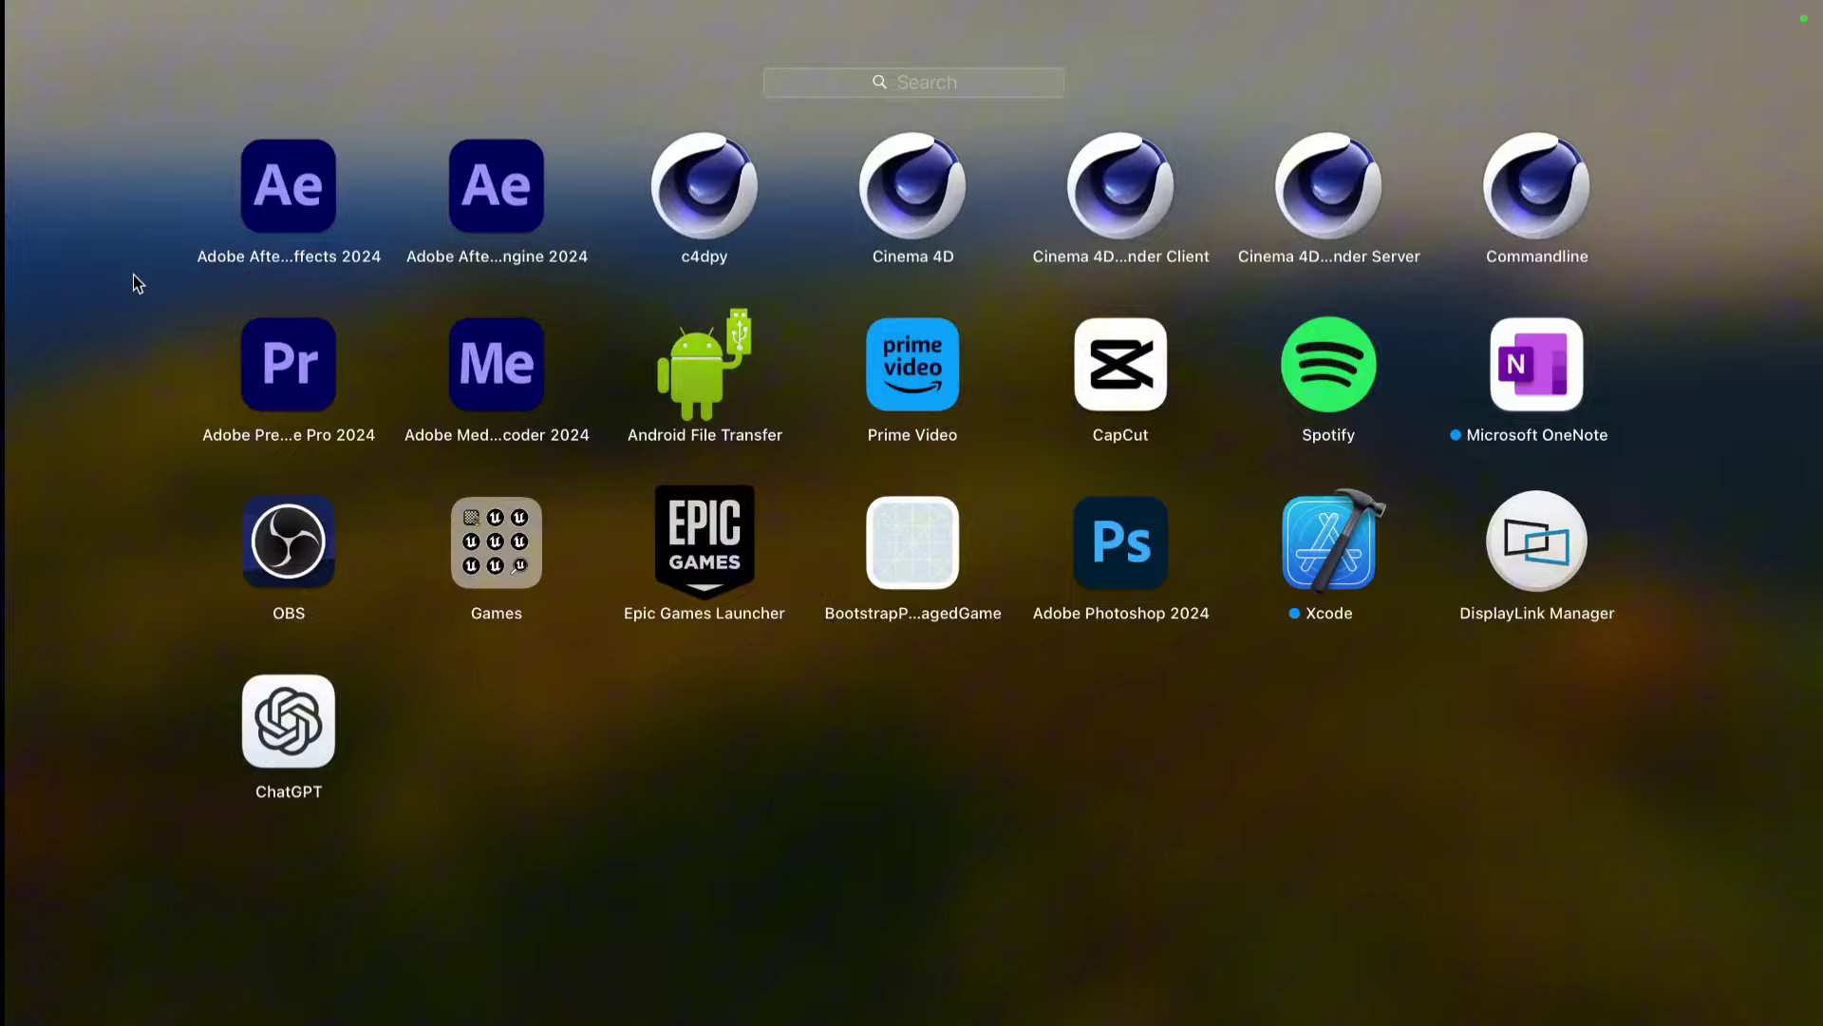
pyautogui.hscroll(-3, 132, 274)
pyautogui.click(265, 200)
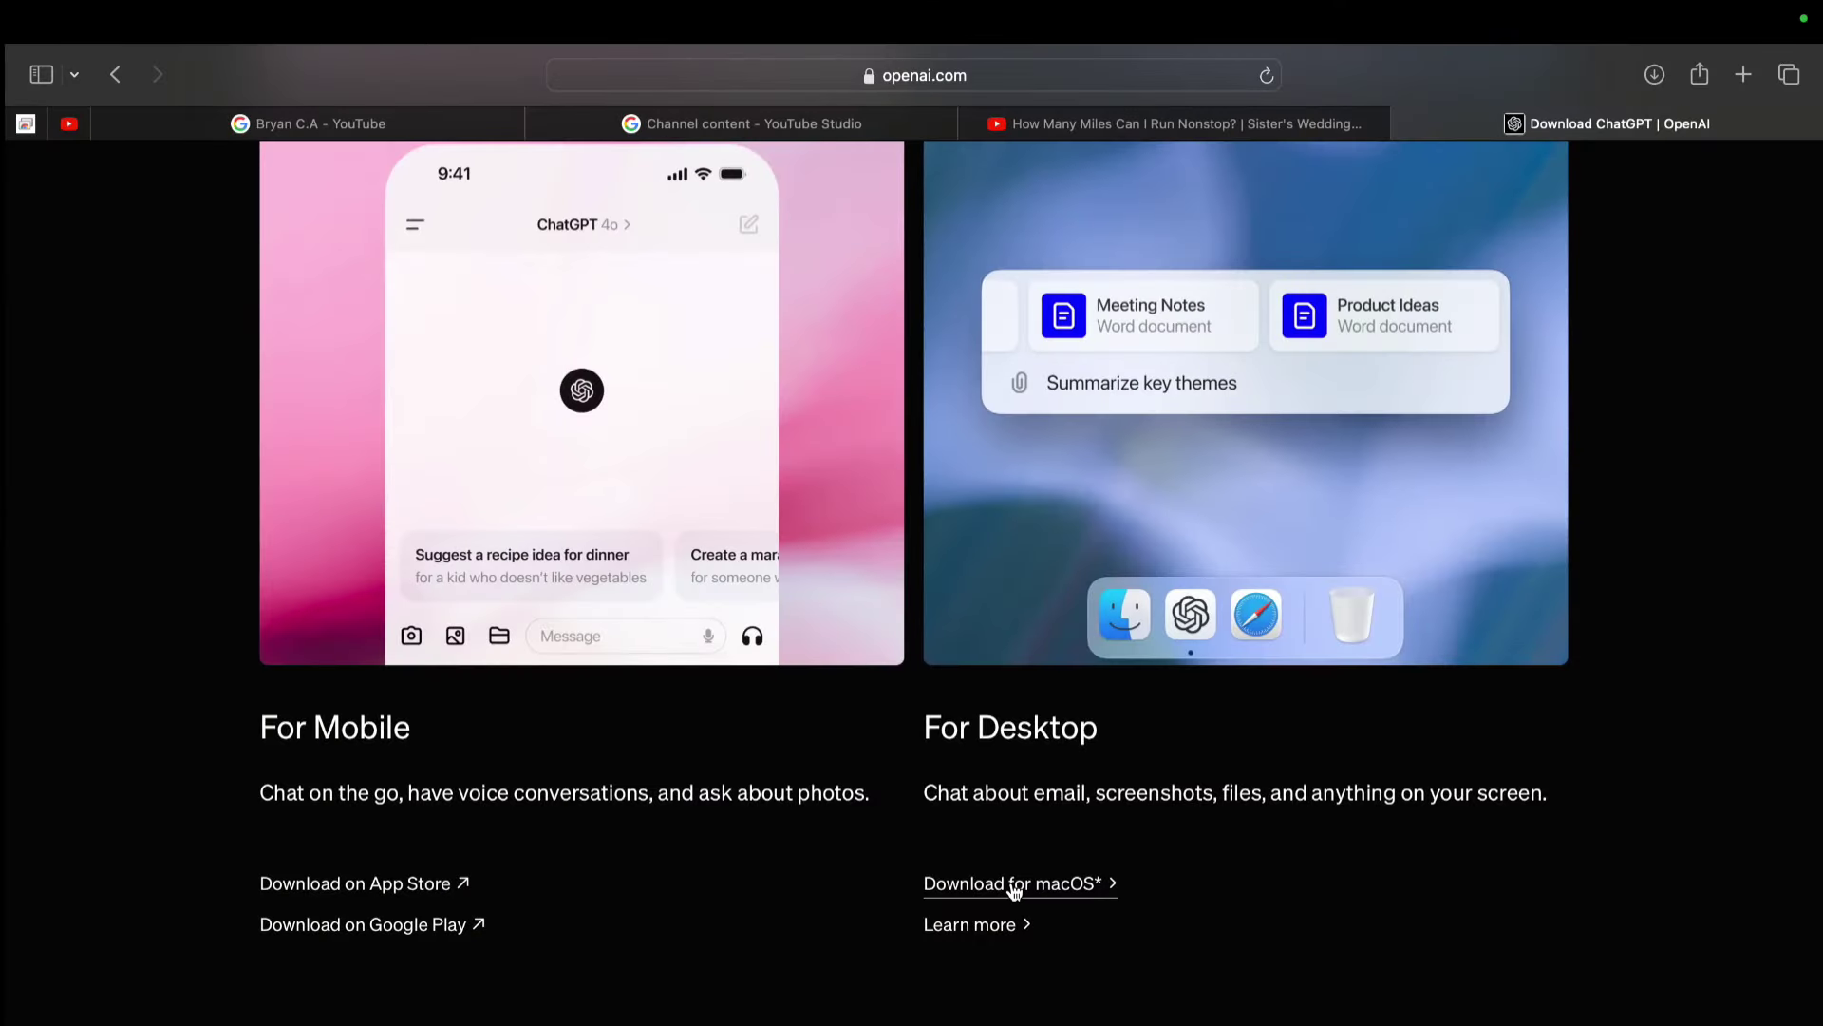
pyautogui.click(1655, 76)
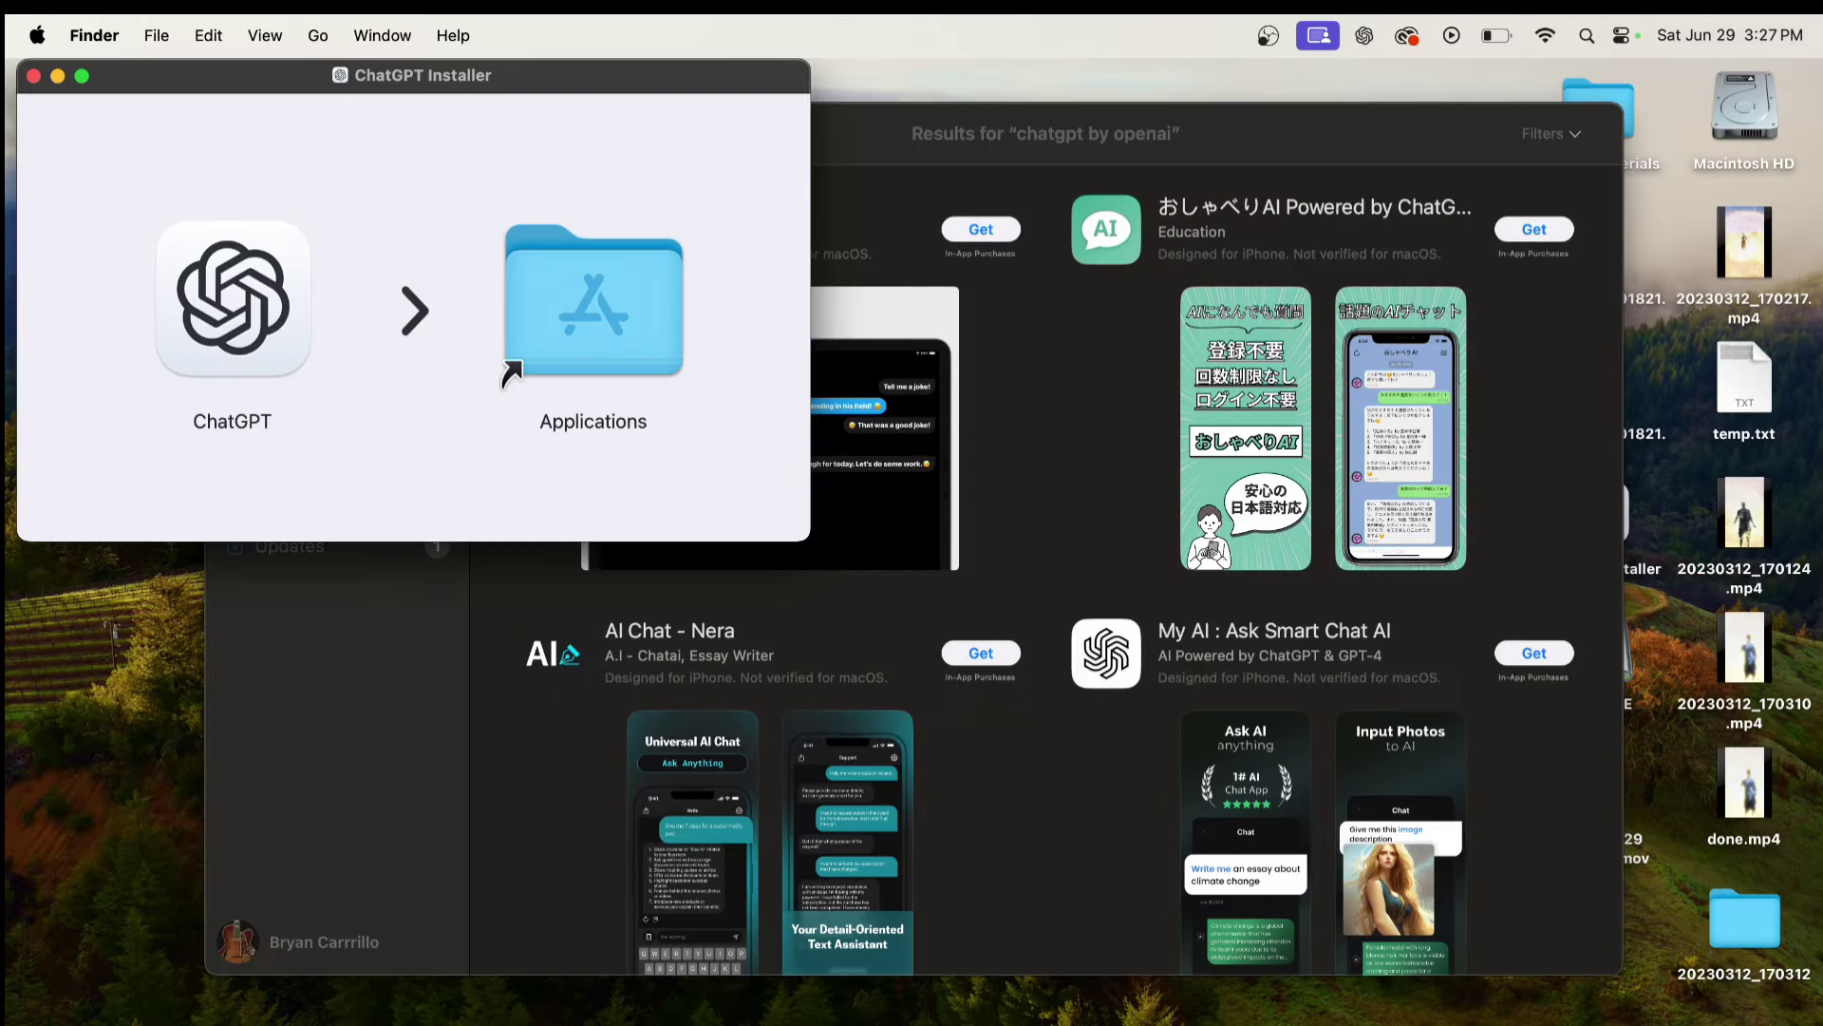
# Drag ChatGPT into Applications, keep the existing copy, and launch ChatGPT
pyautogui.moveTo(249, 300); pyautogui.dragTo(574, 333)
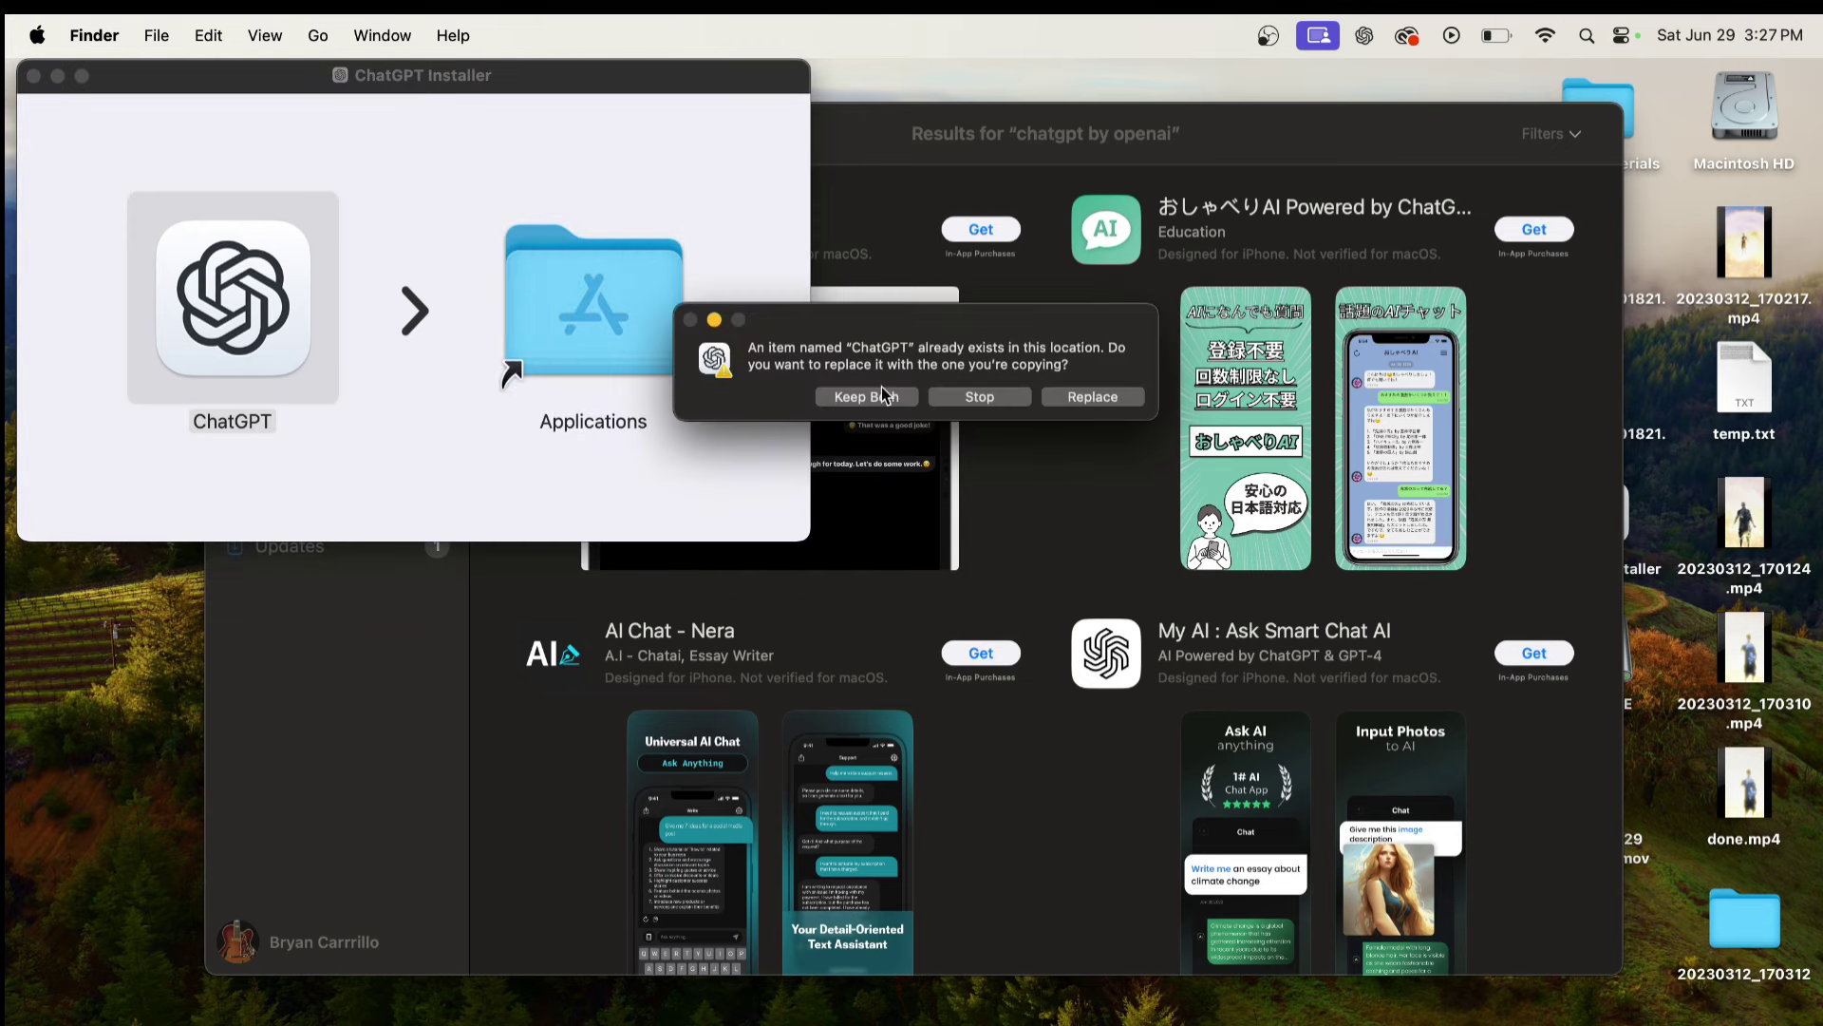
pyautogui.click(982, 397)
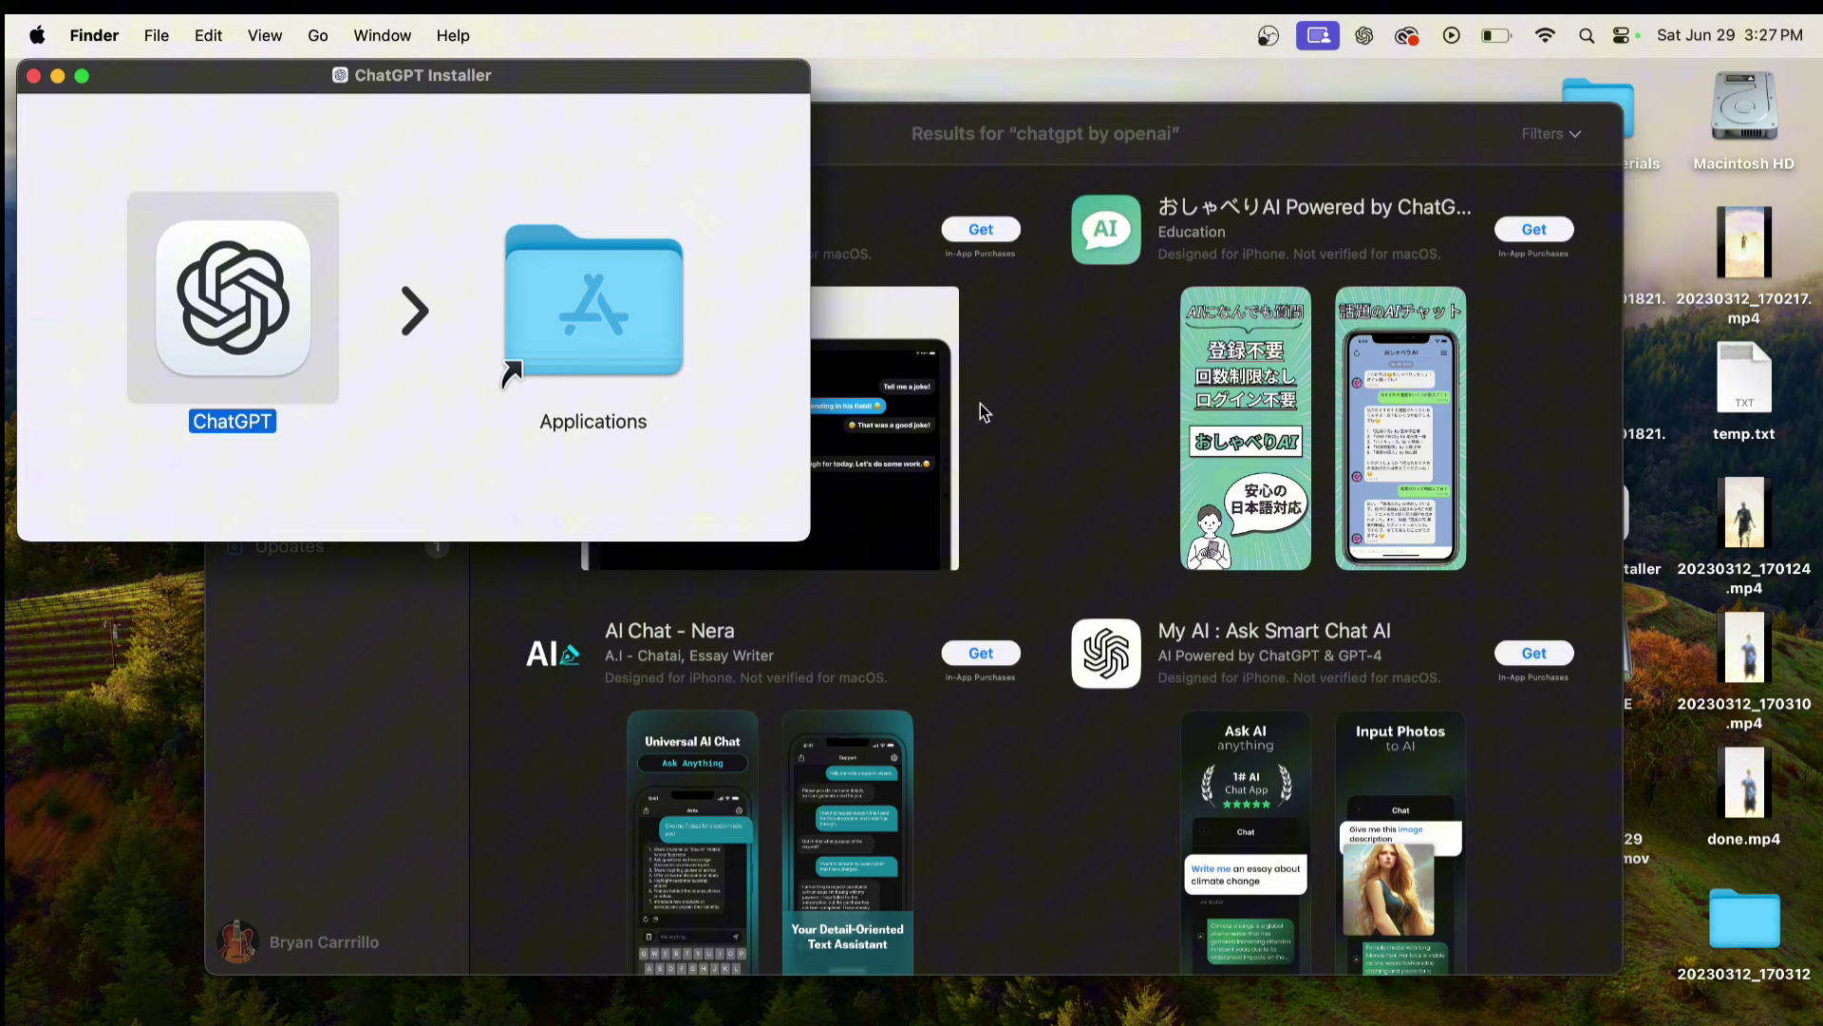
pyautogui.press('super+o')
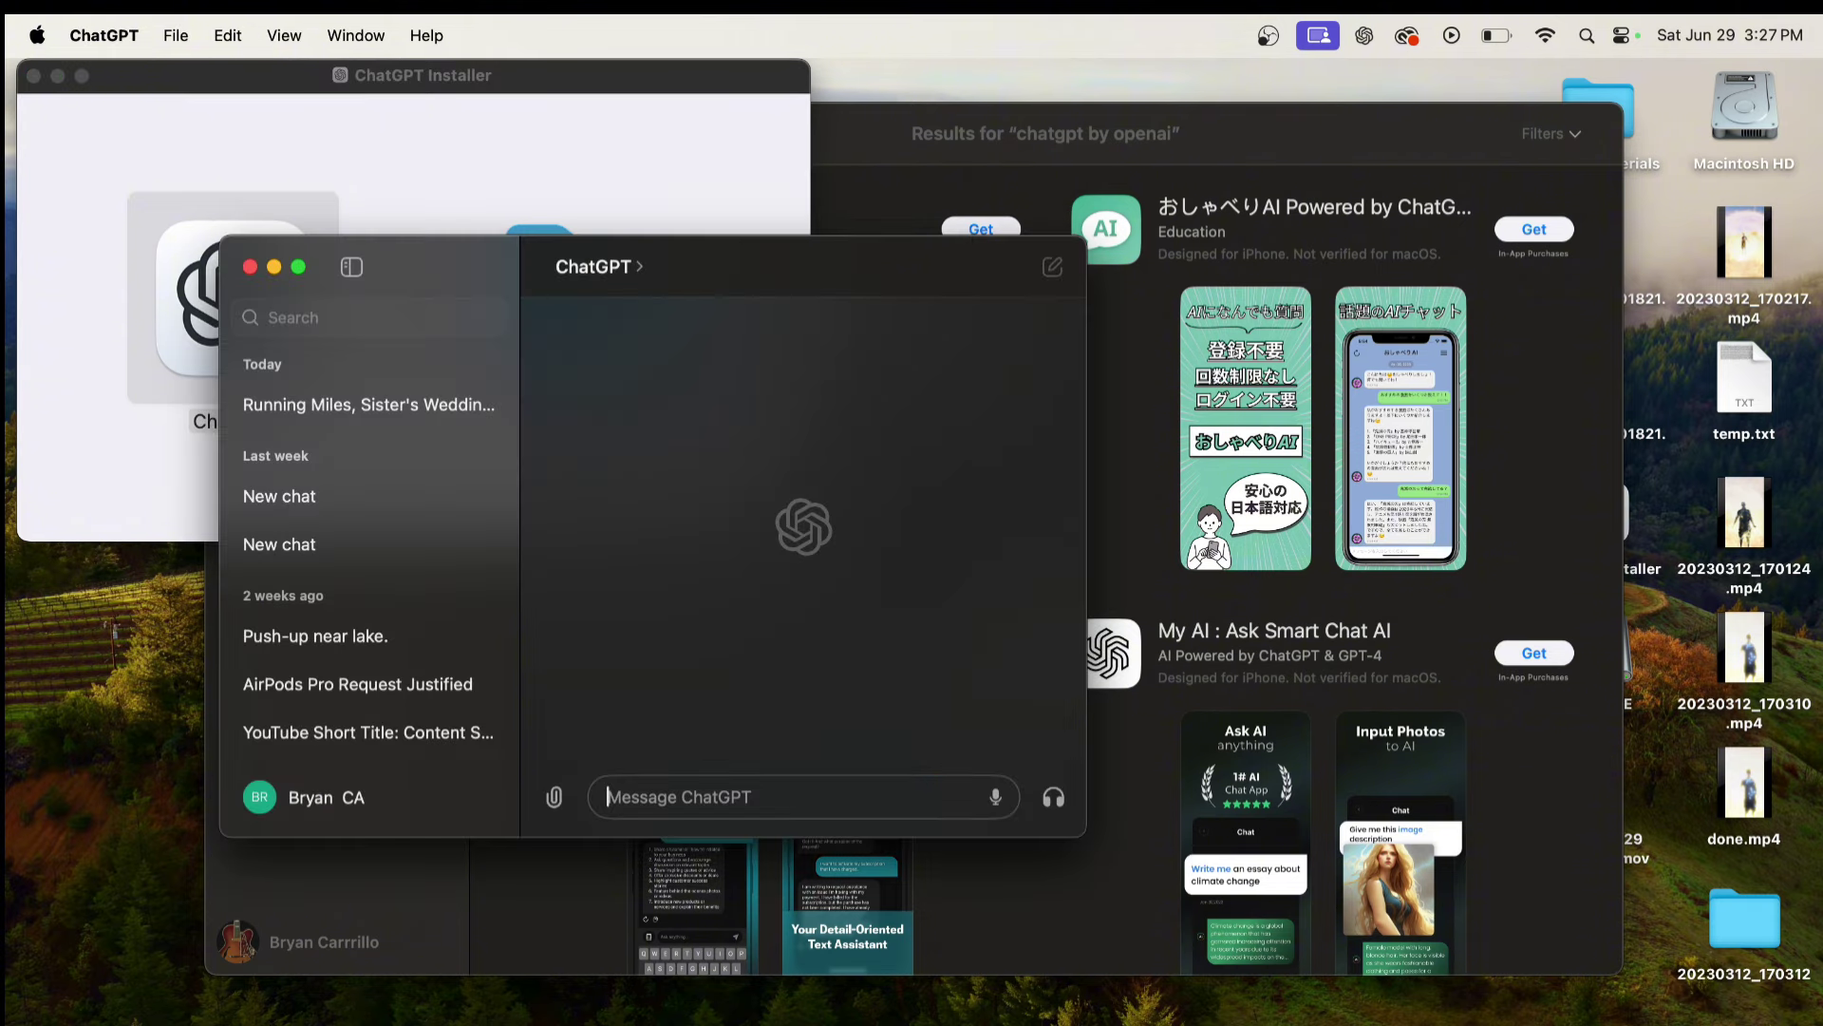
# Switch the ChatGPT window to full-screen mode with the green zoom button
pyautogui.click(299, 269)
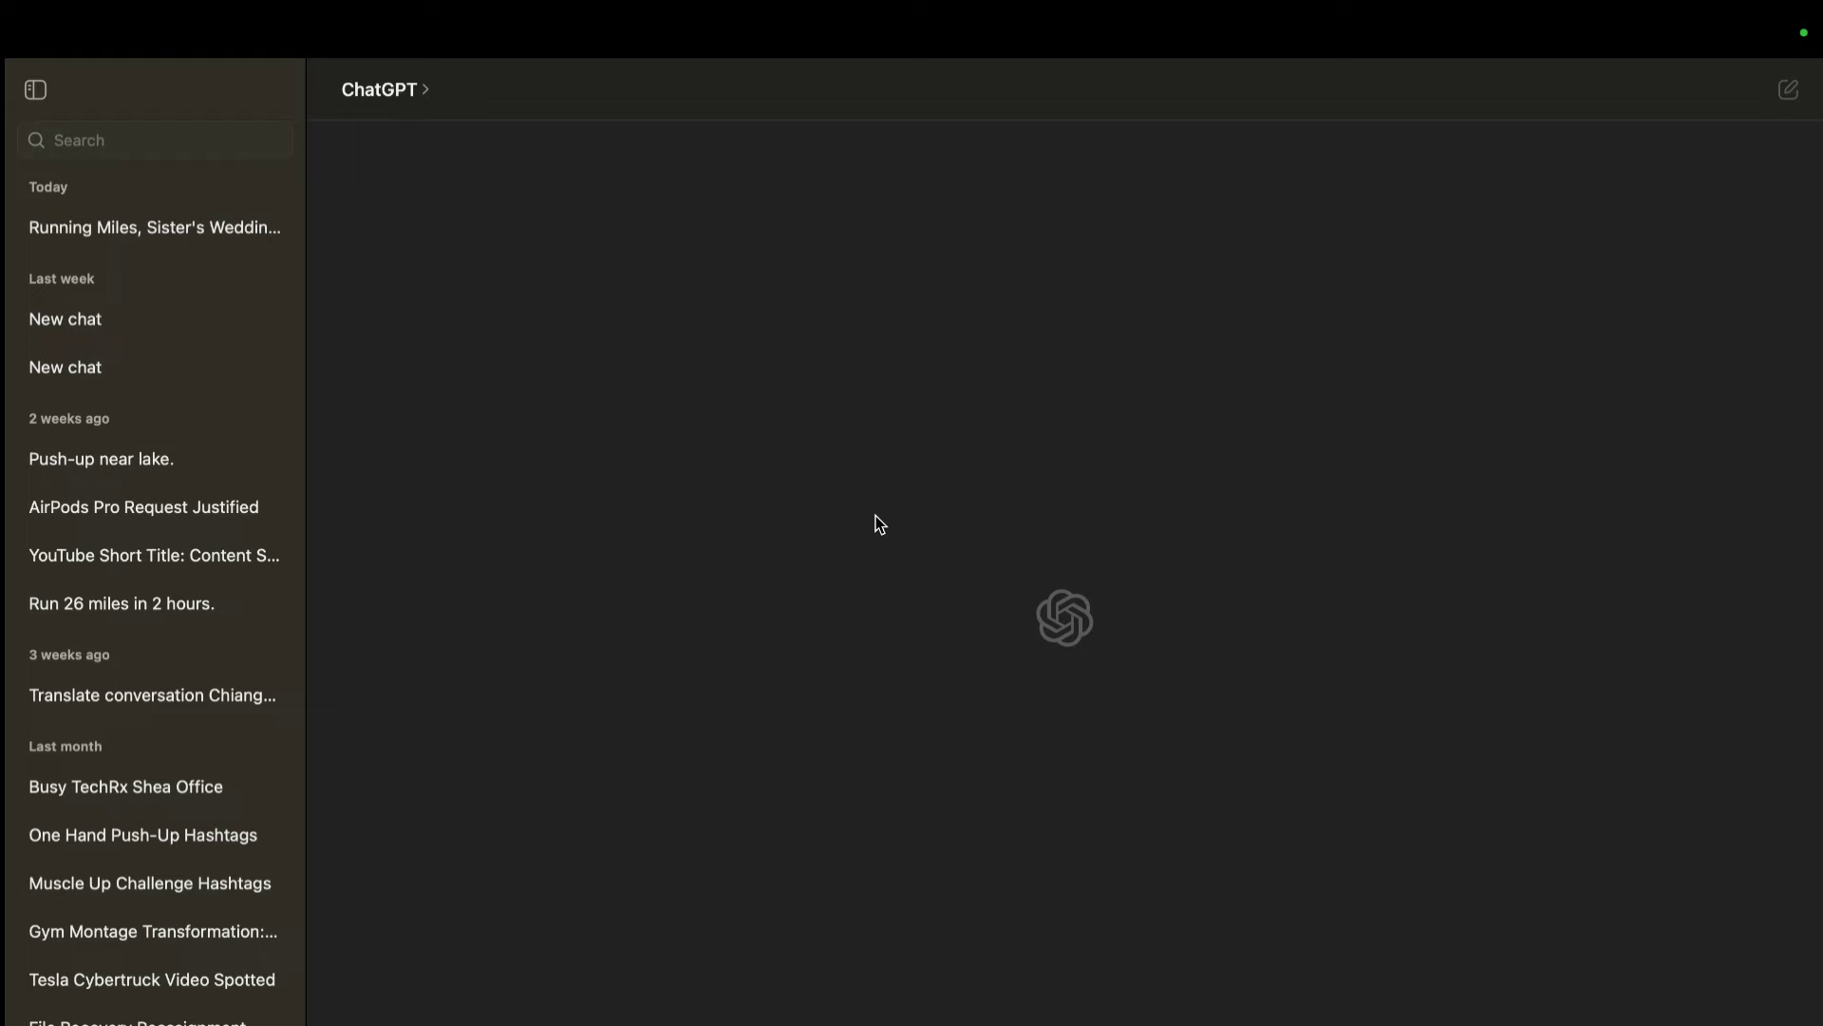